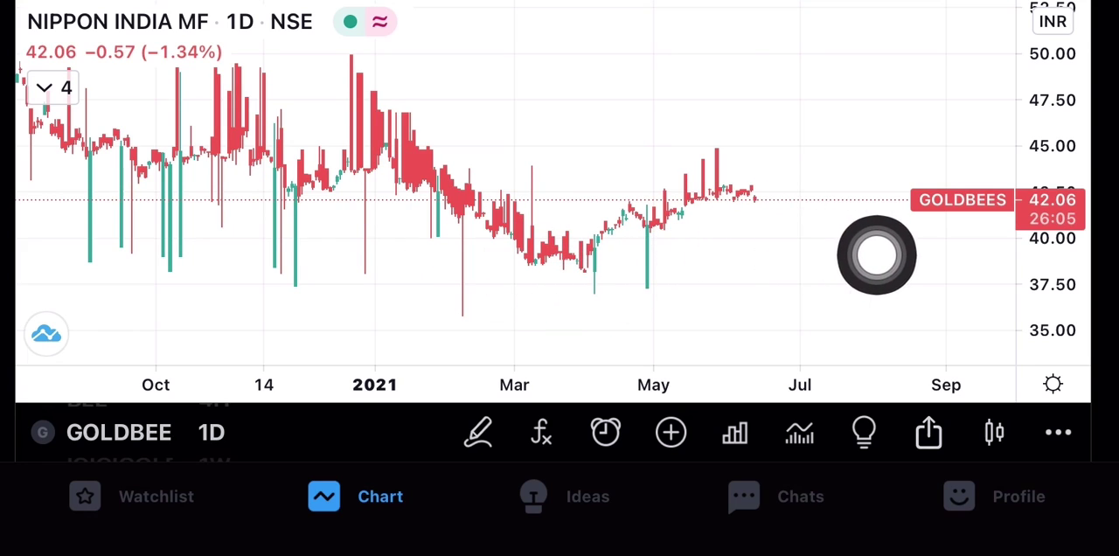
scroll(119, 432, down, 1)
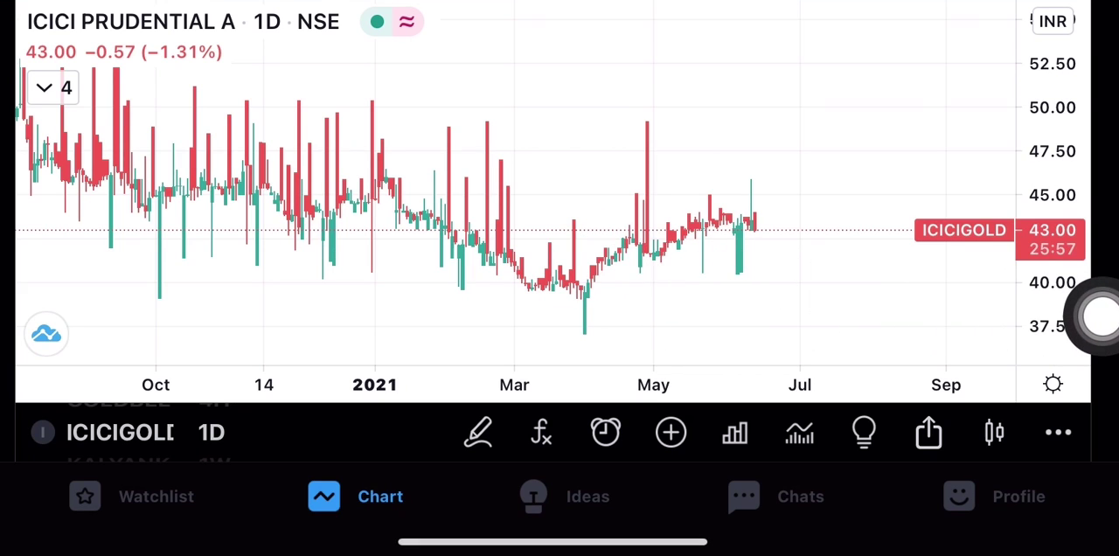
scroll(122, 432, down, 1)
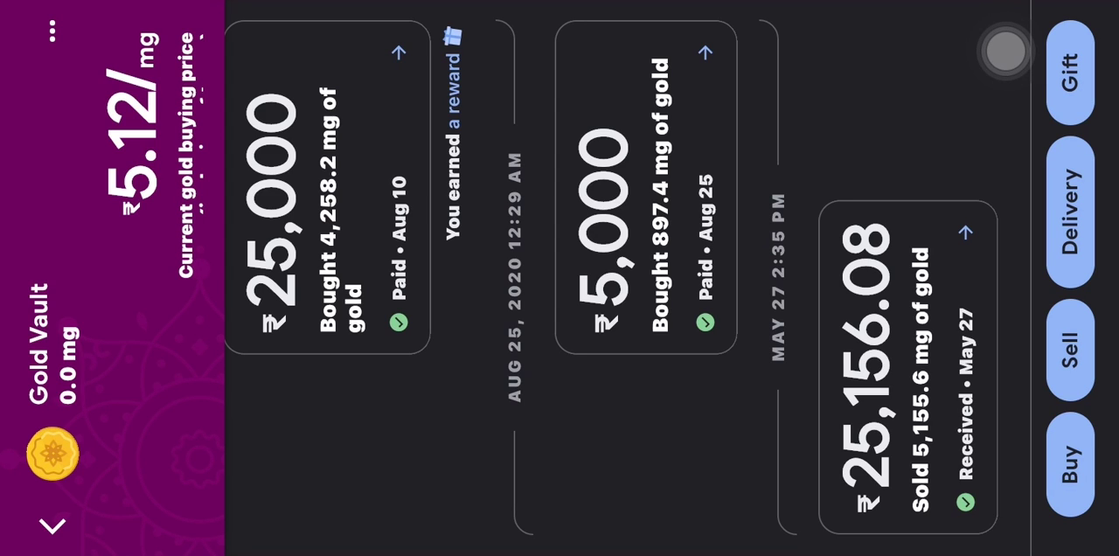
click(1070, 66)
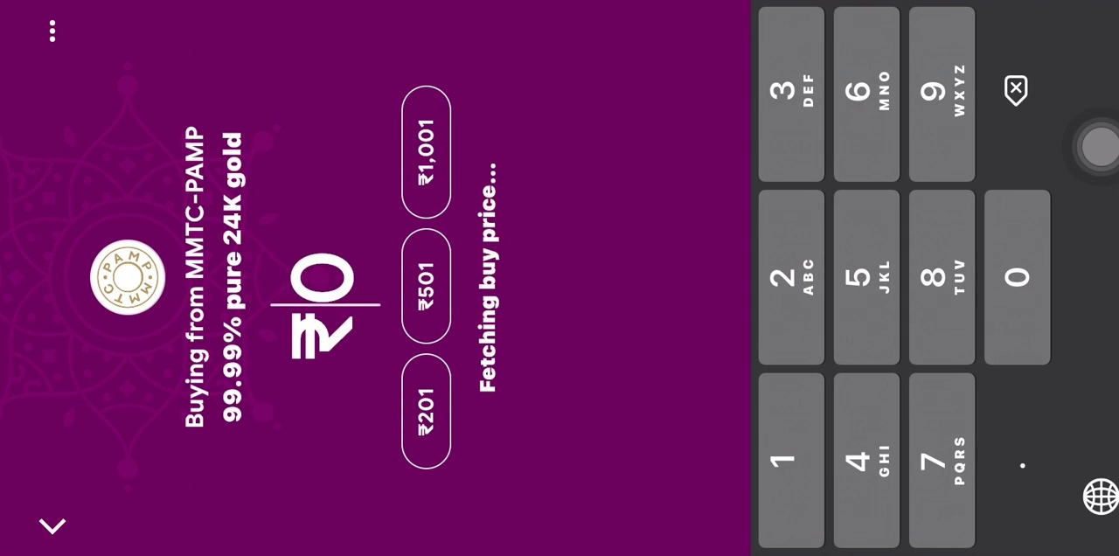
key(Escape)
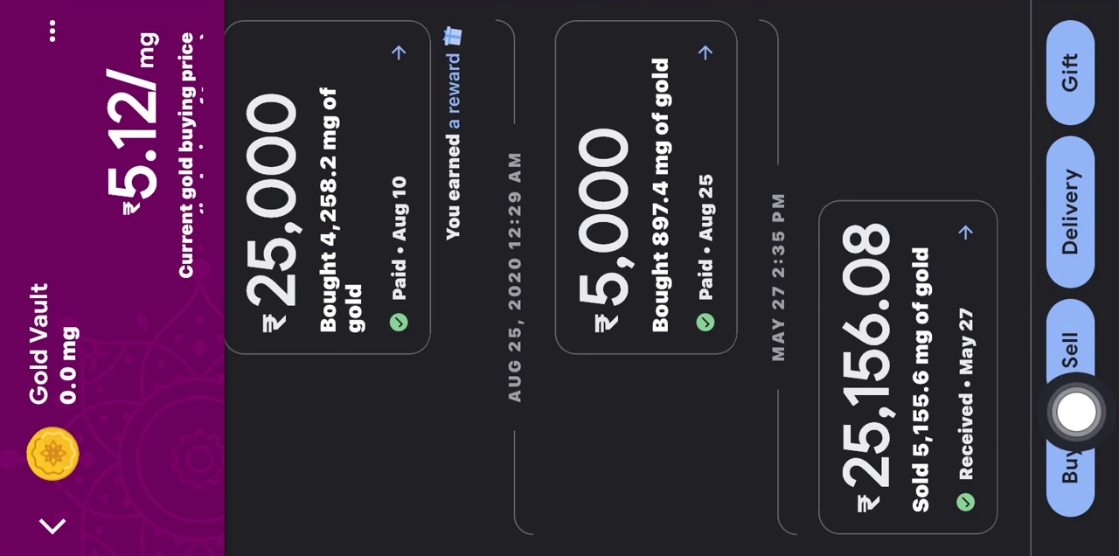
Step: Start buying MMTC-PAMP gold and enter ₹1 followed by two zeros as the amount
click(1074, 438)
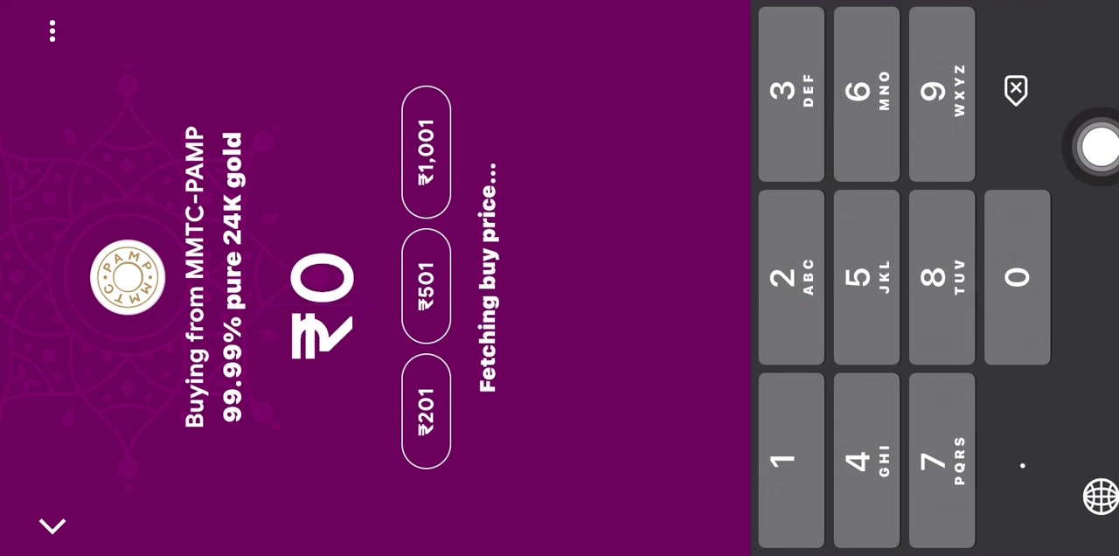
click(791, 461)
text(1)
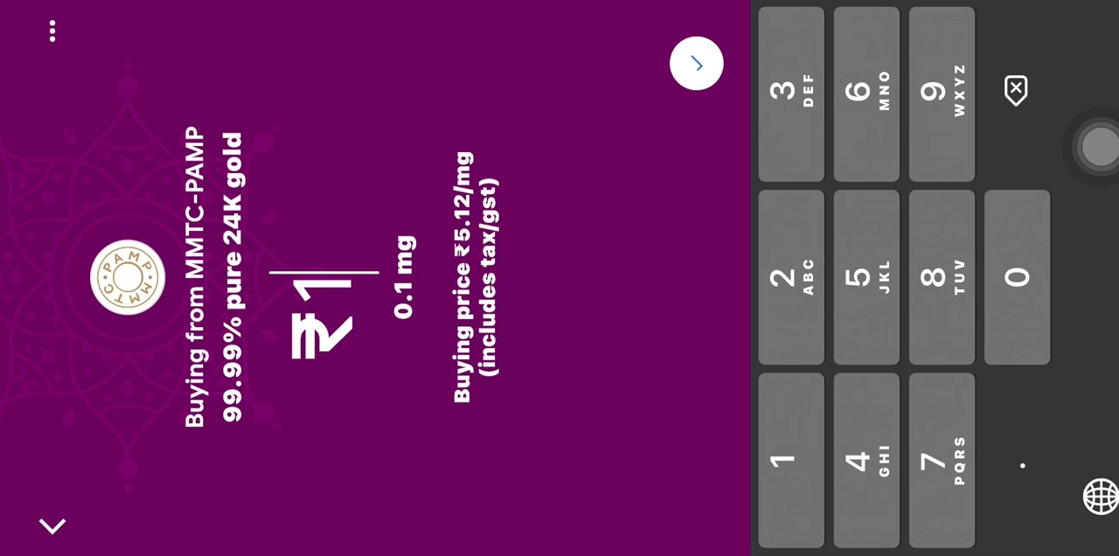
click(1017, 277)
click(1018, 277)
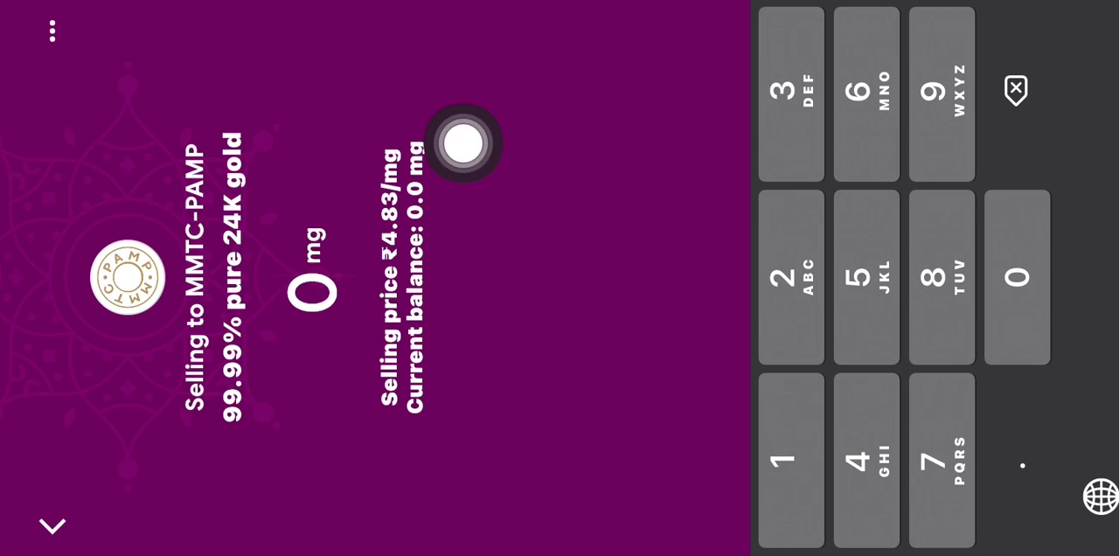
Step: Dismiss the MMTC-PAMP sell screen to return to the Gold Vault history
click(1099, 52)
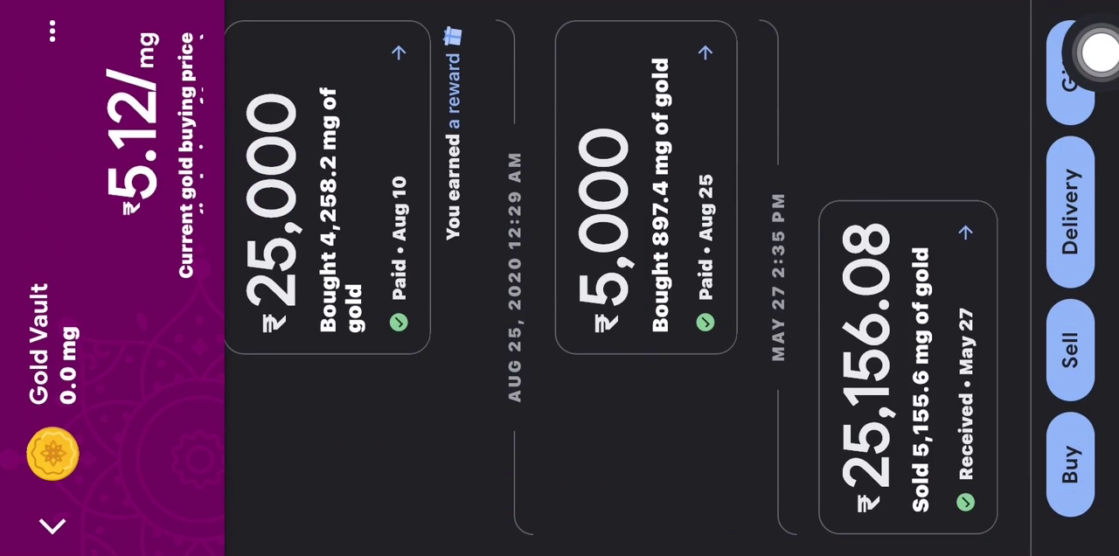
scroll(612, 262, up, 3)
scroll(612, 262, down, 3)
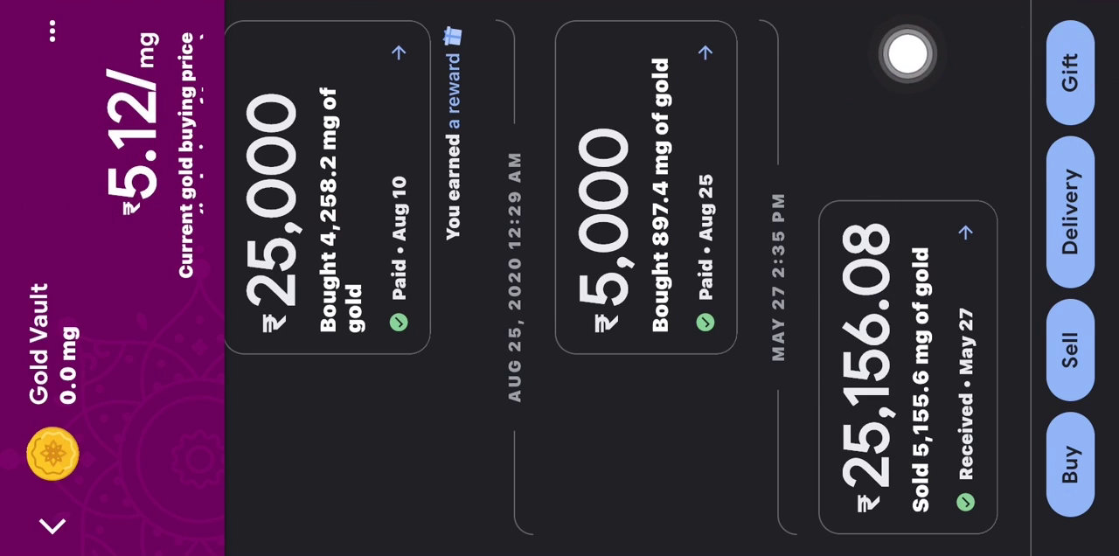
click(1028, 50)
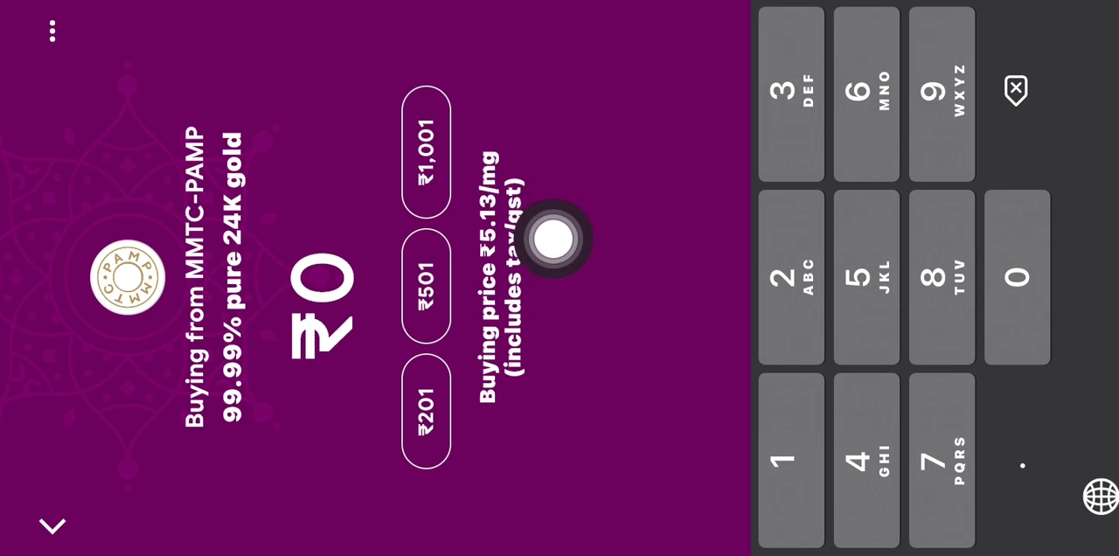
click(1100, 50)
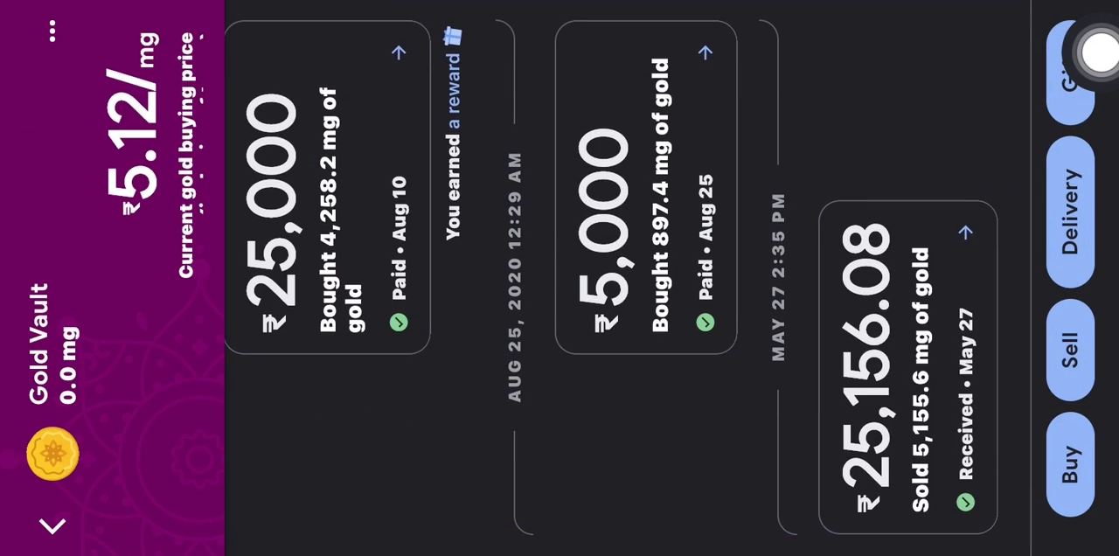
click(1060, 375)
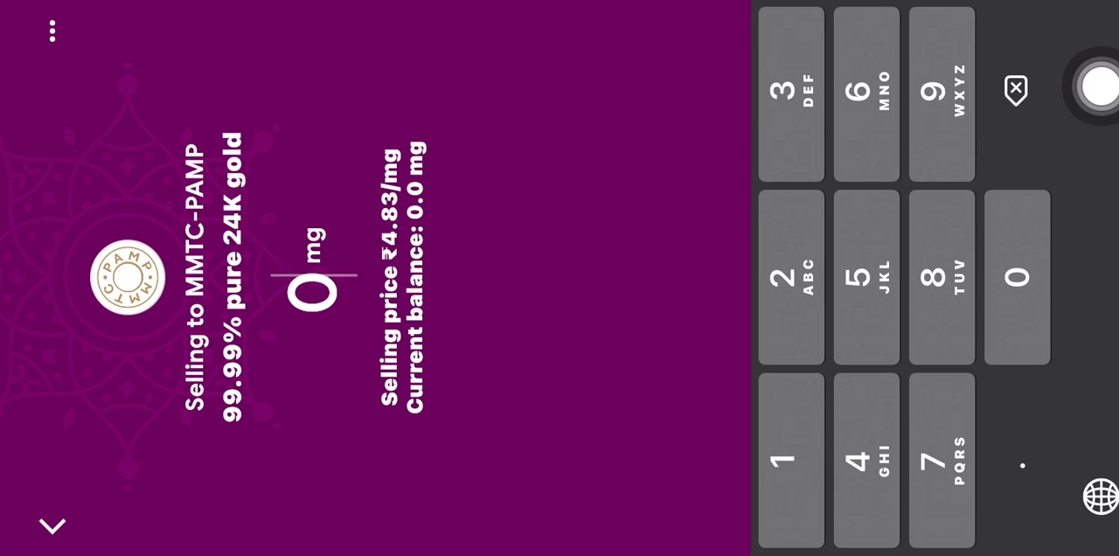
click(53, 525)
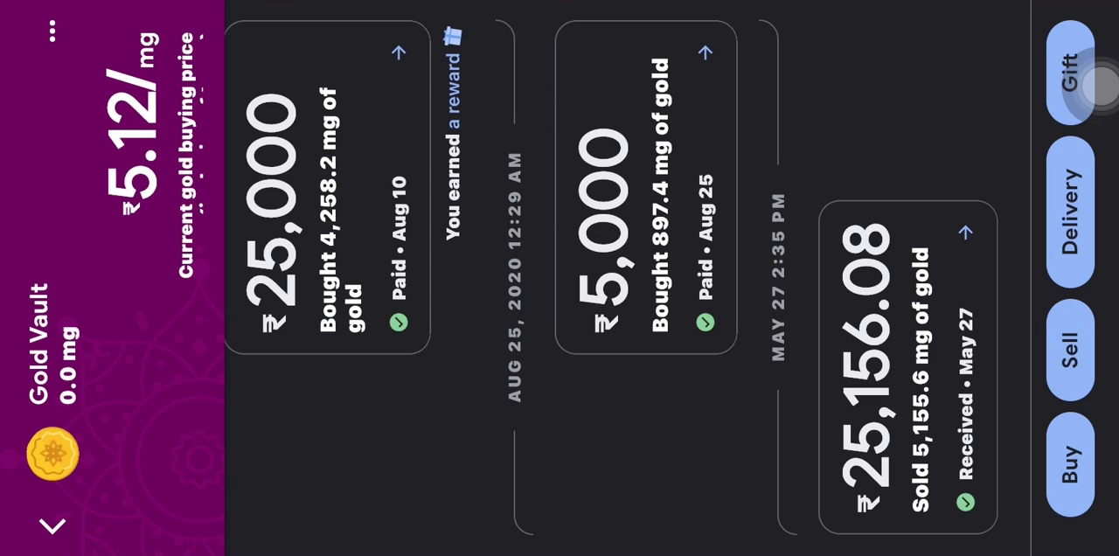